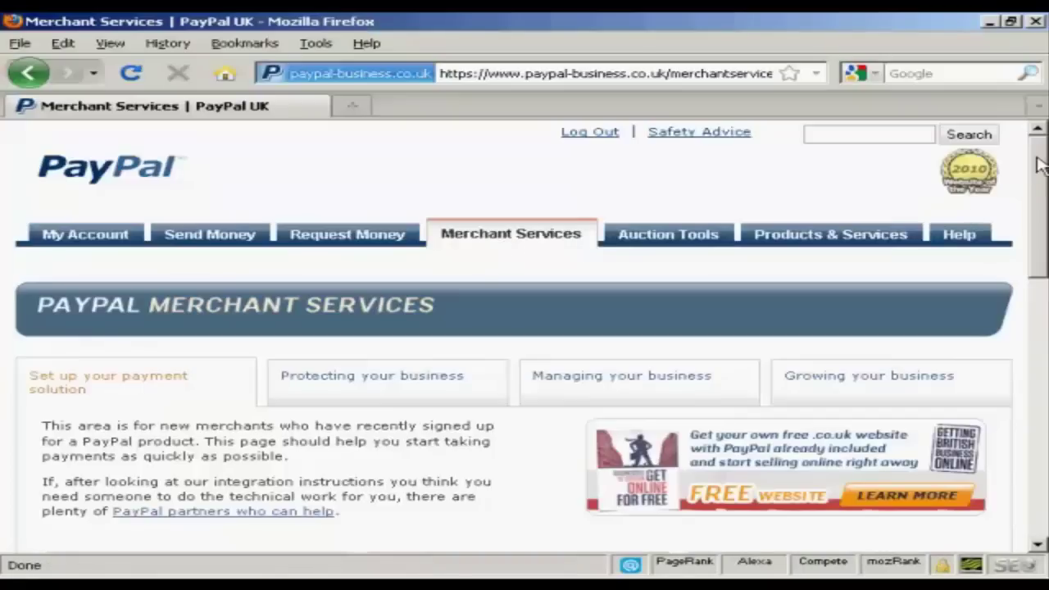
Start creating a payment button for selling single items, keeping Buy Now as the button type
drag(1037, 167, 1039, 291)
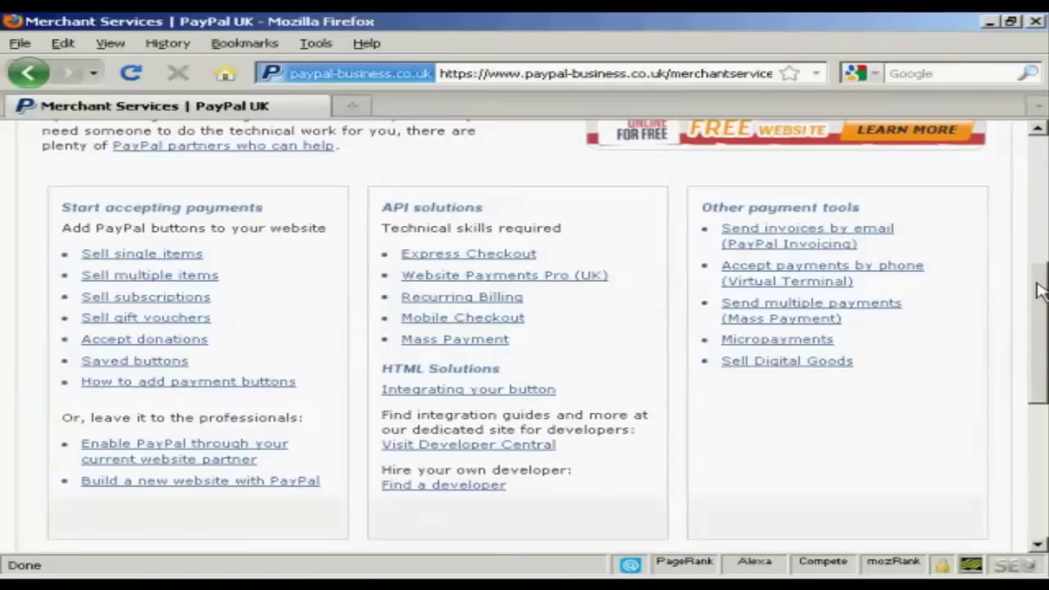
click(144, 257)
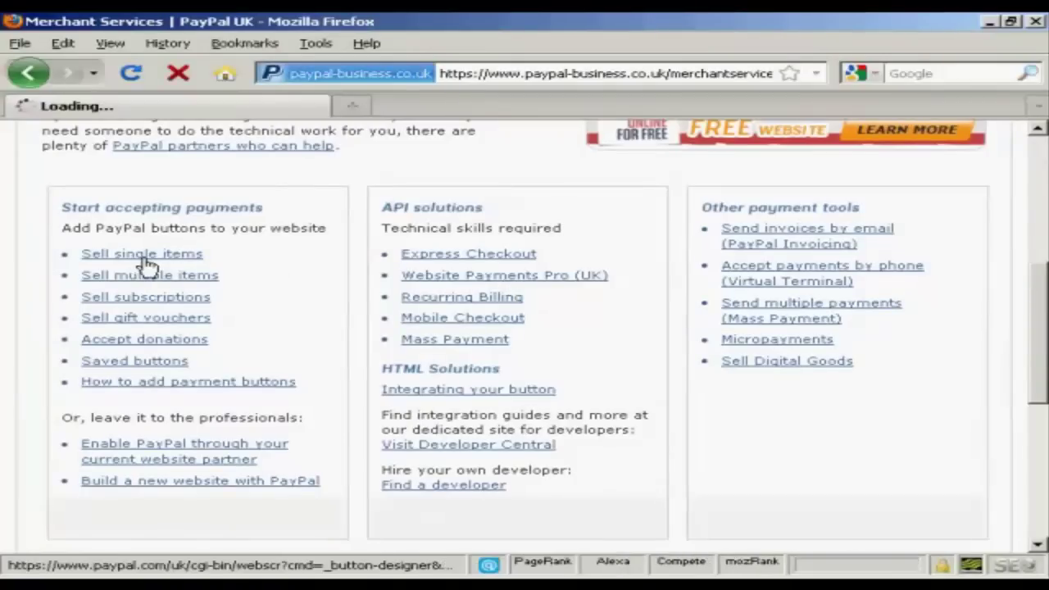
drag(1040, 174, 1041, 229)
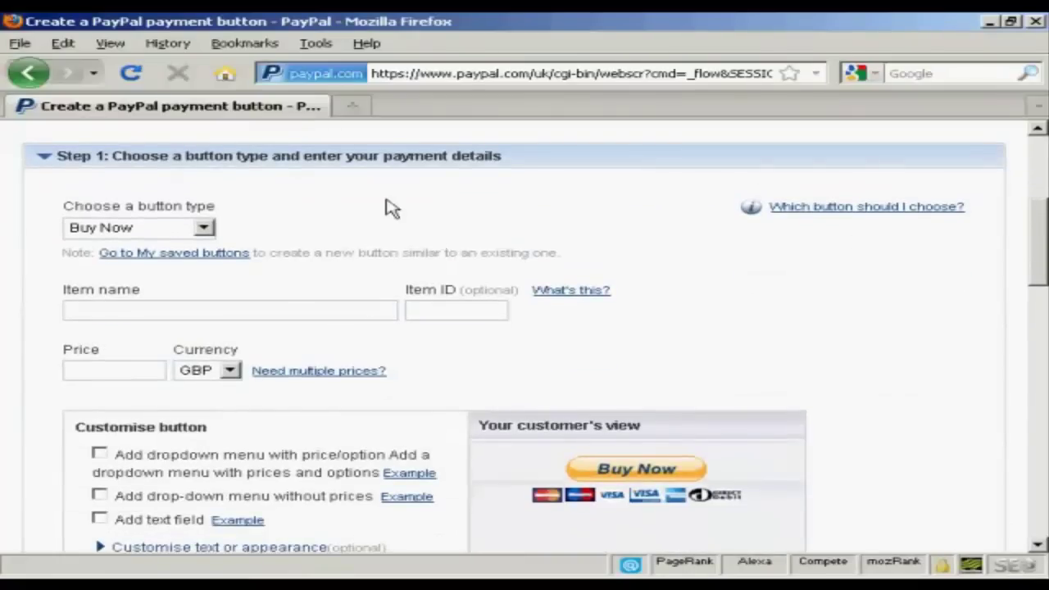
click(205, 231)
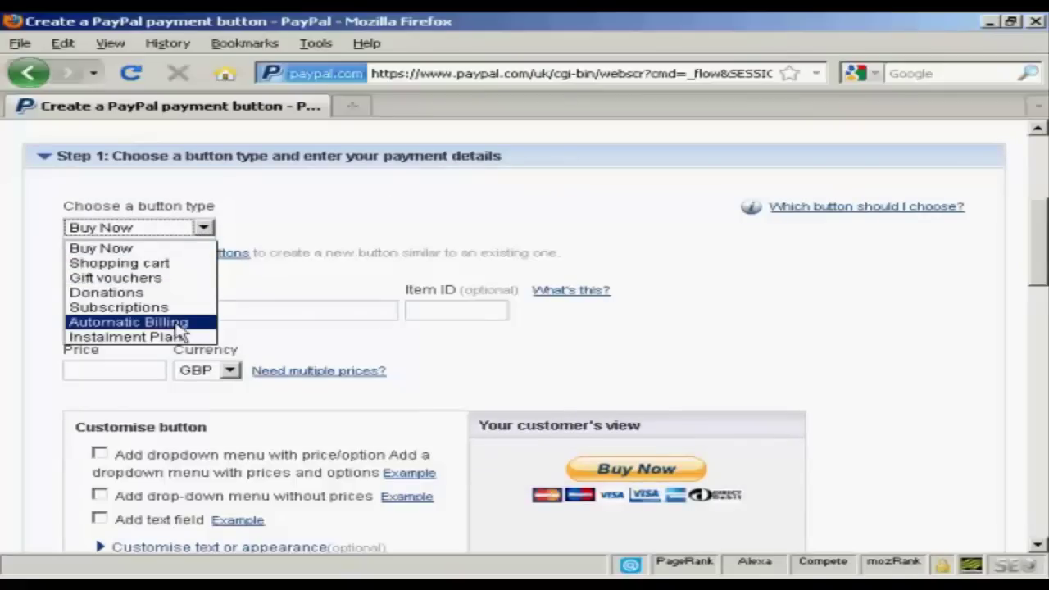
click(253, 219)
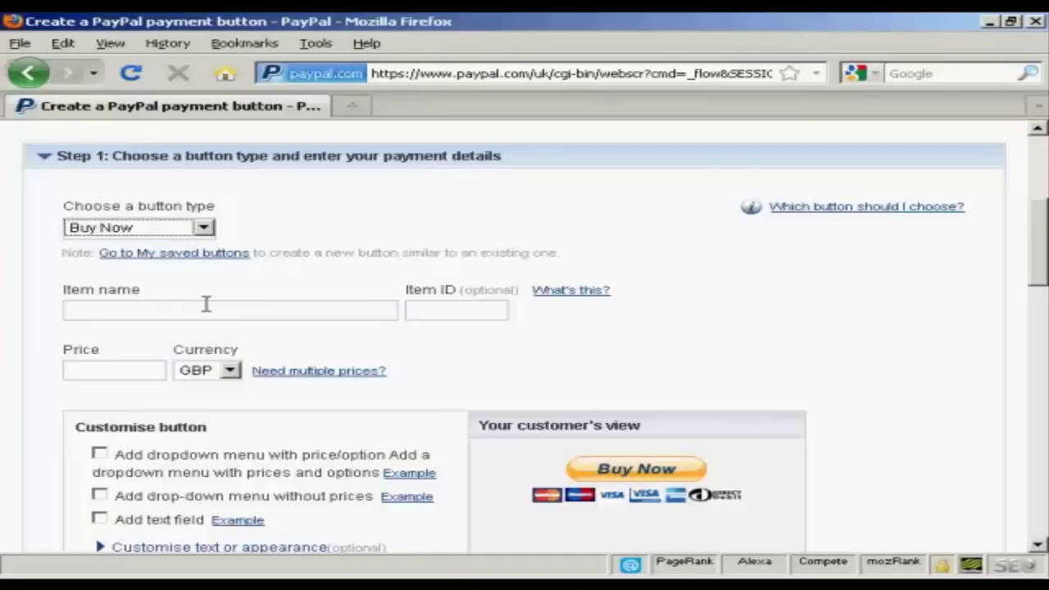
Enter Test Purchase as the item name and 001 as the item ID
click(93, 308)
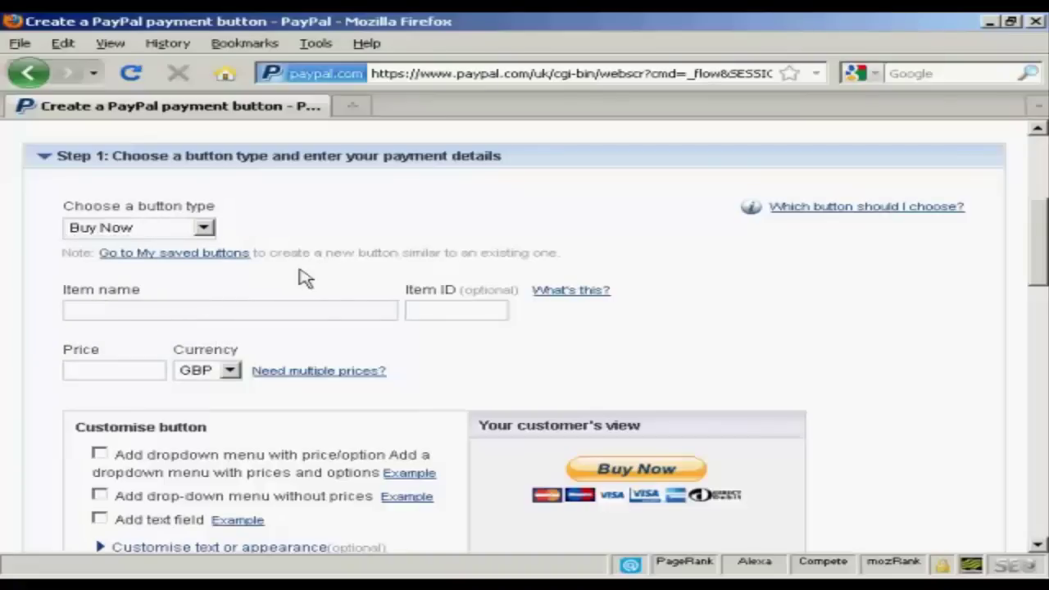
text(Test Purcha)
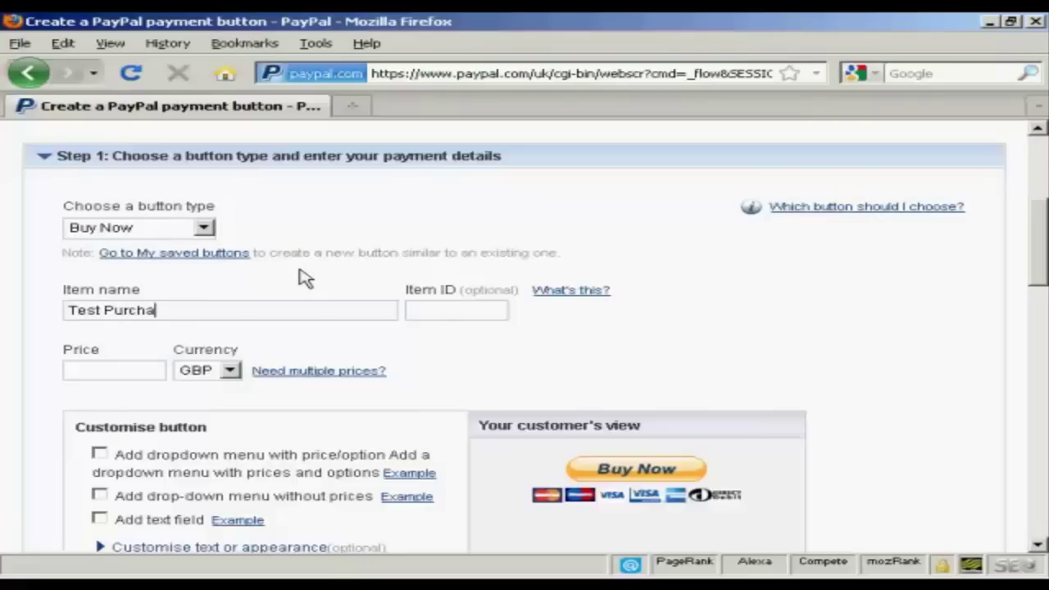
text(se)
click(440, 305)
text(001)
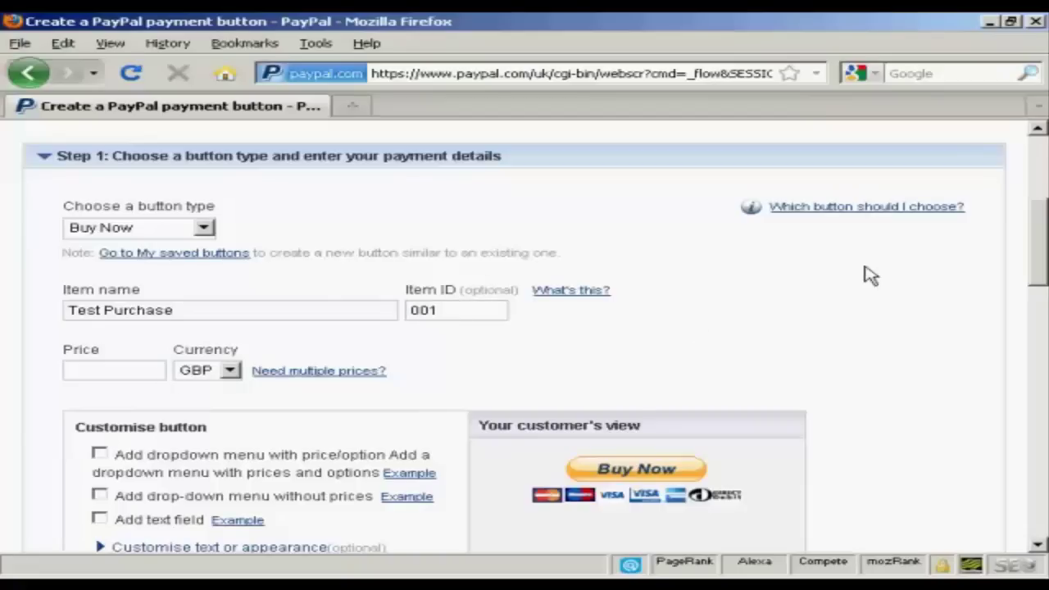
Set the item's currency to USD and its price to 9.99
drag(1037, 232, 1042, 264)
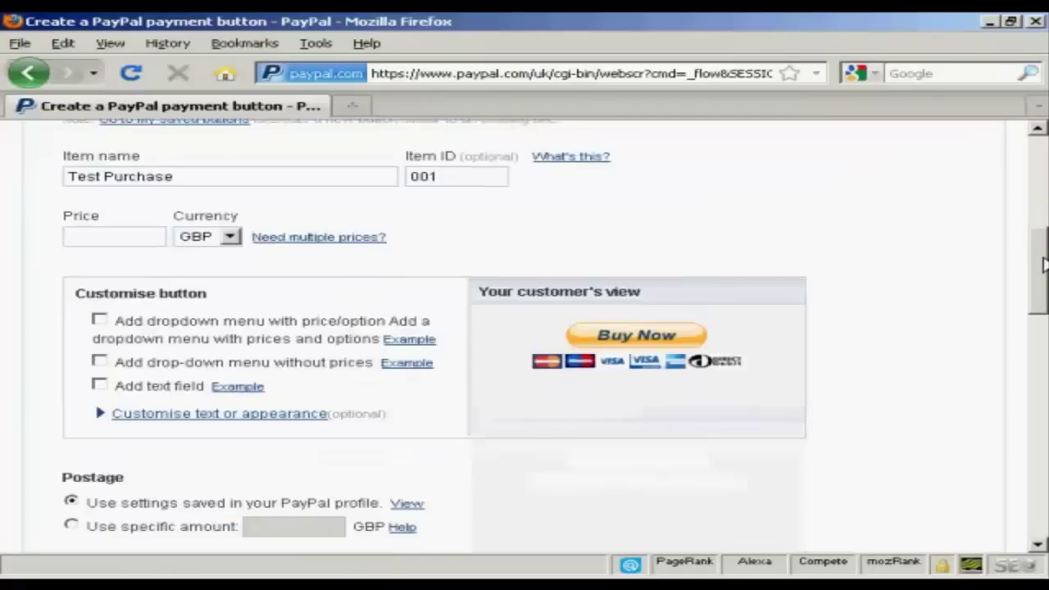
click(79, 237)
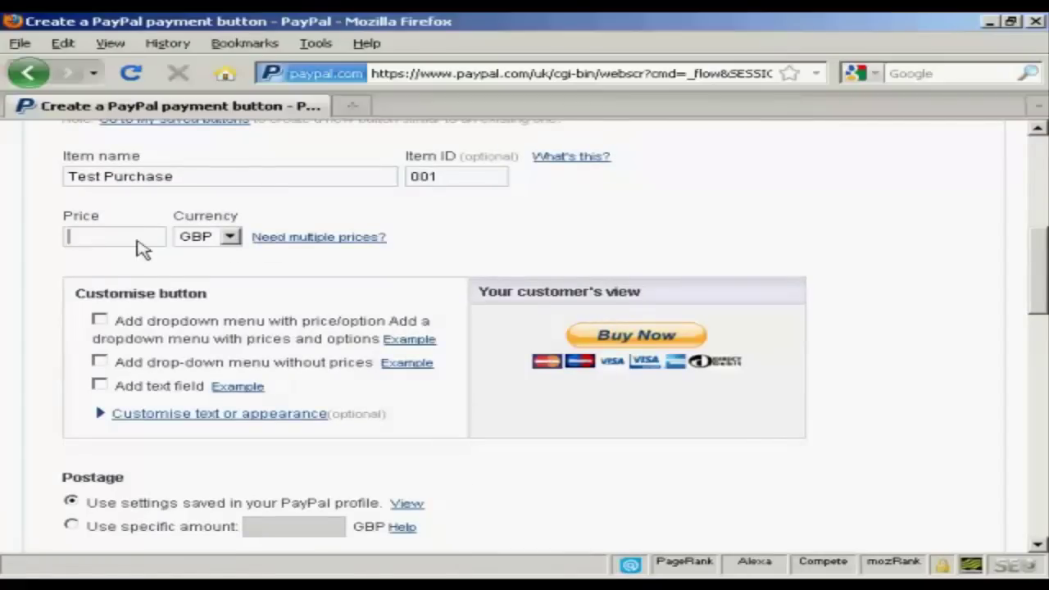
click(231, 238)
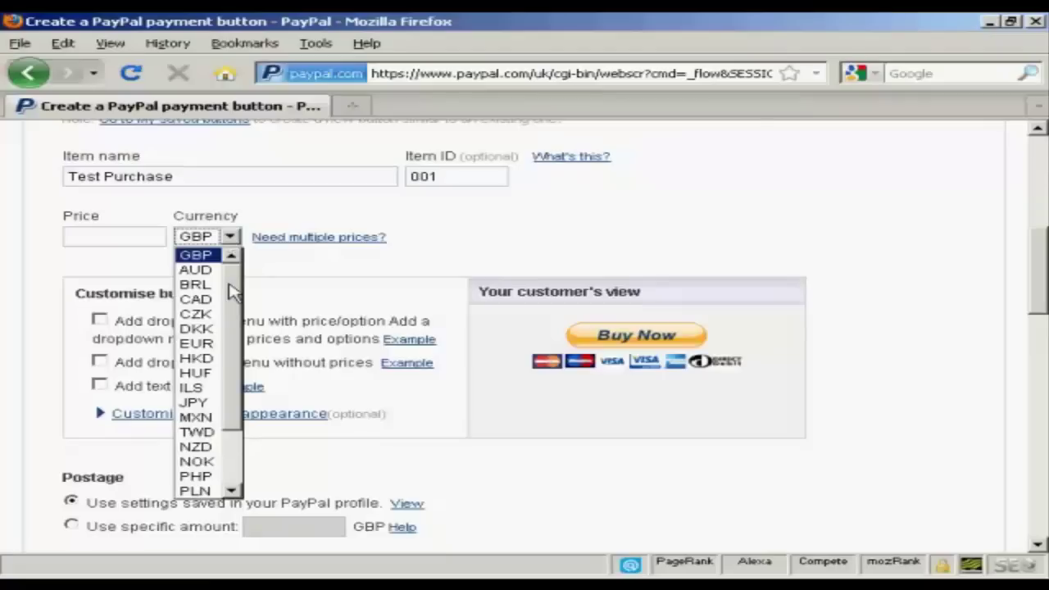
drag(235, 287, 236, 438)
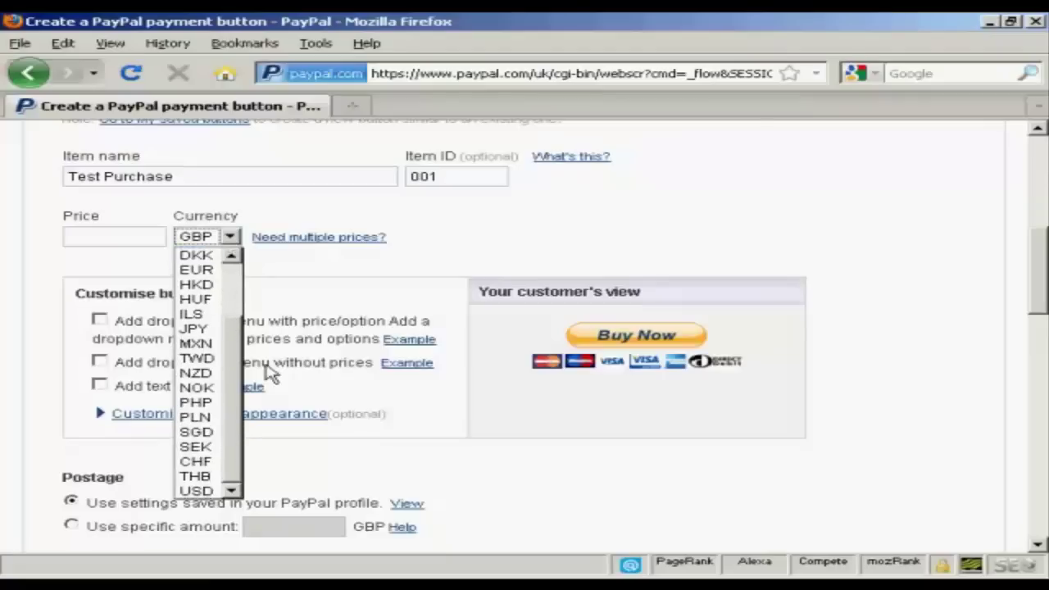
click(201, 492)
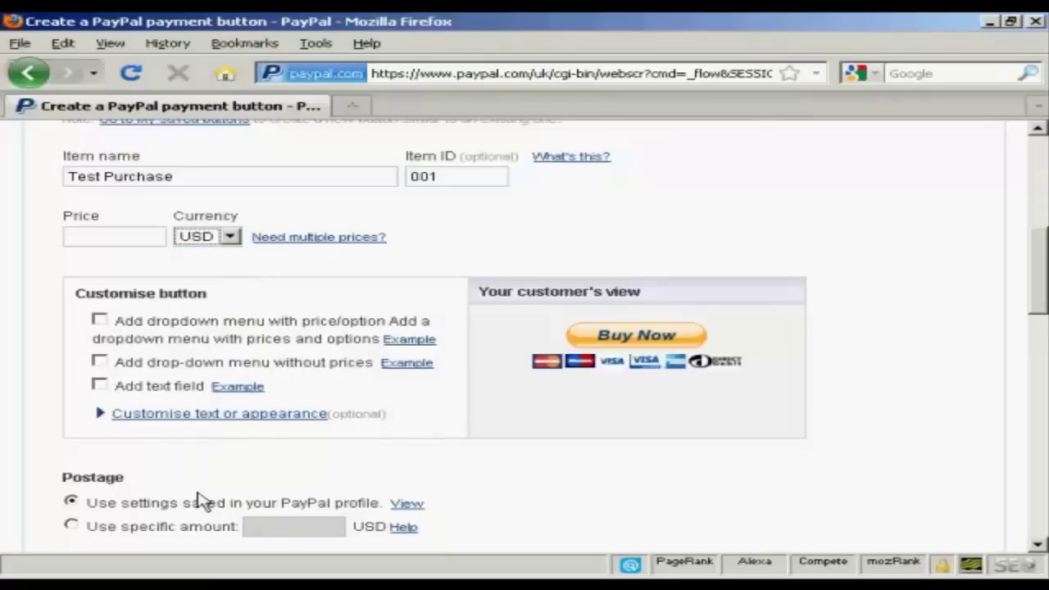
click(95, 236)
text(9.99)
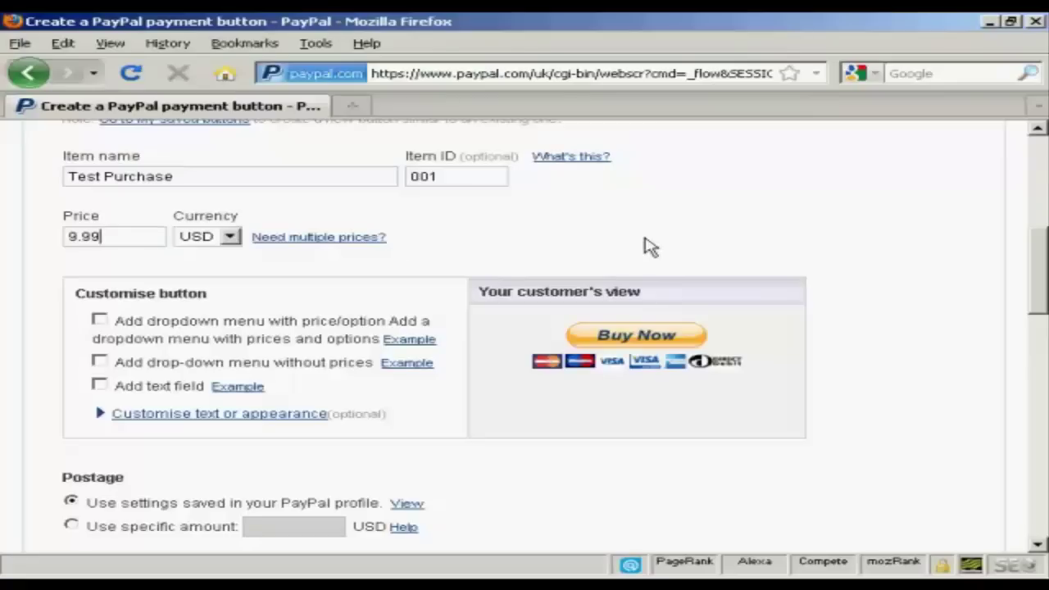
drag(1040, 246, 1040, 268)
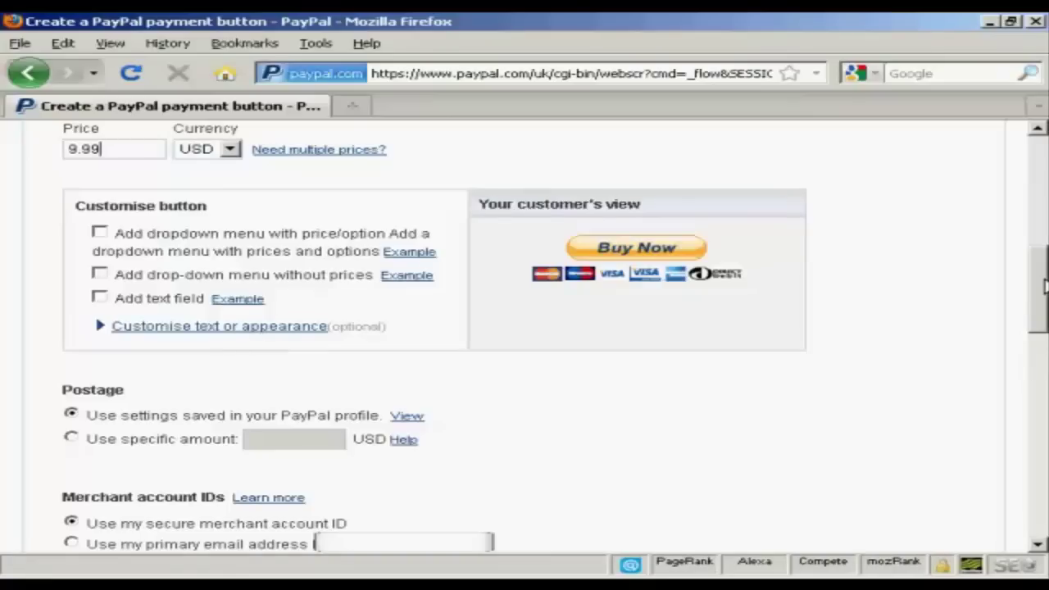
drag(1042, 288, 1042, 323)
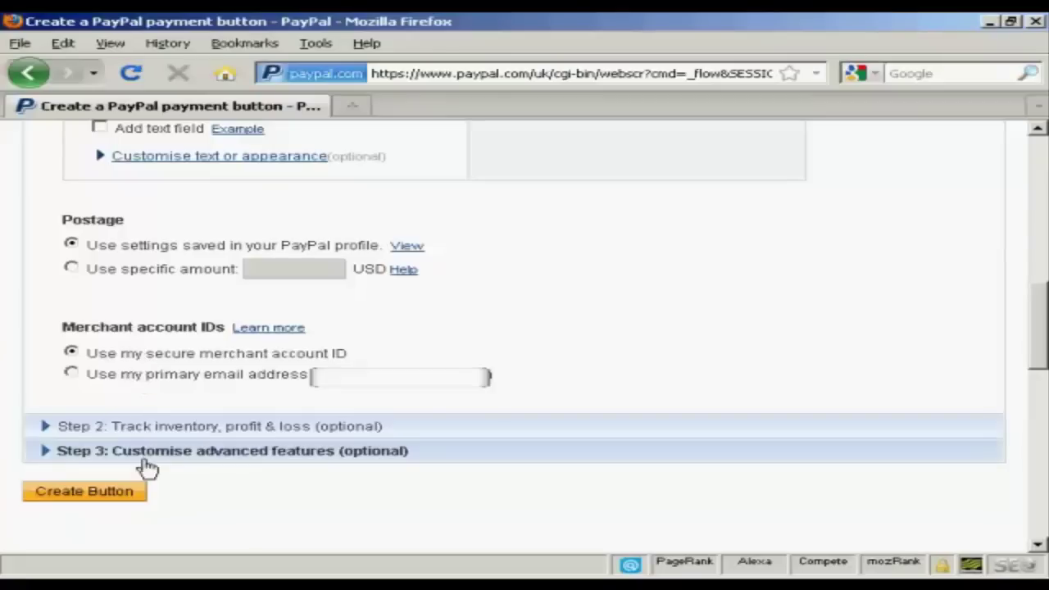
click(368, 457)
scroll(440, 450, down, 5)
scroll(1021, 248, up, 5)
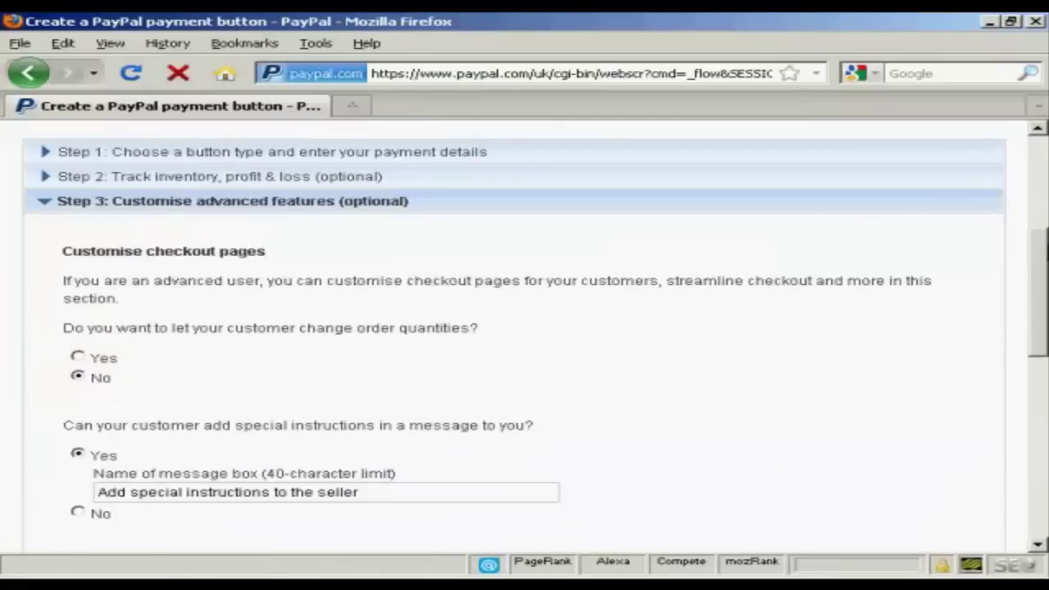
drag(1041, 268, 1040, 375)
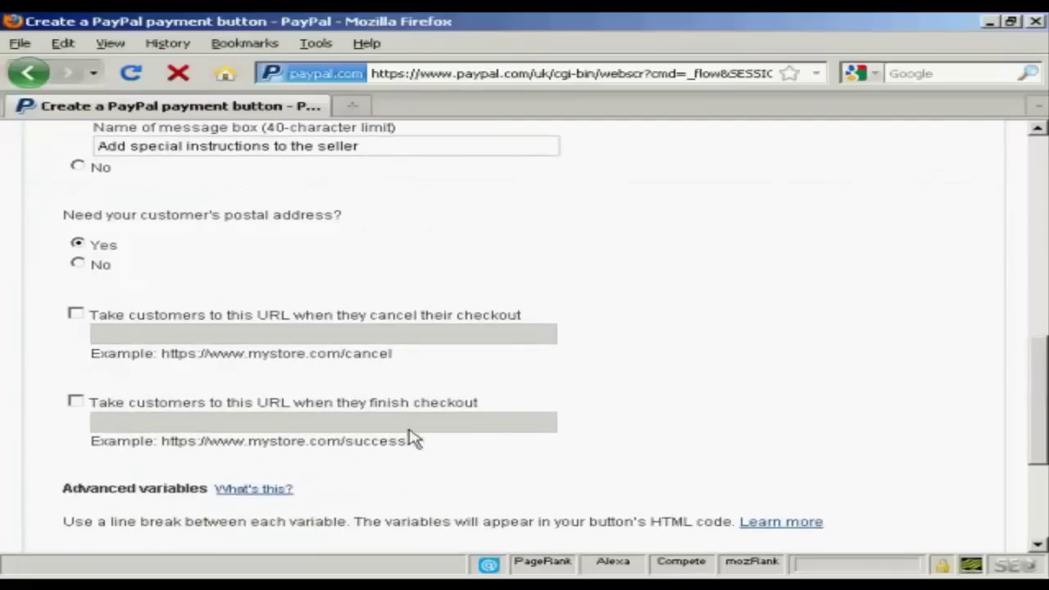
click(75, 402)
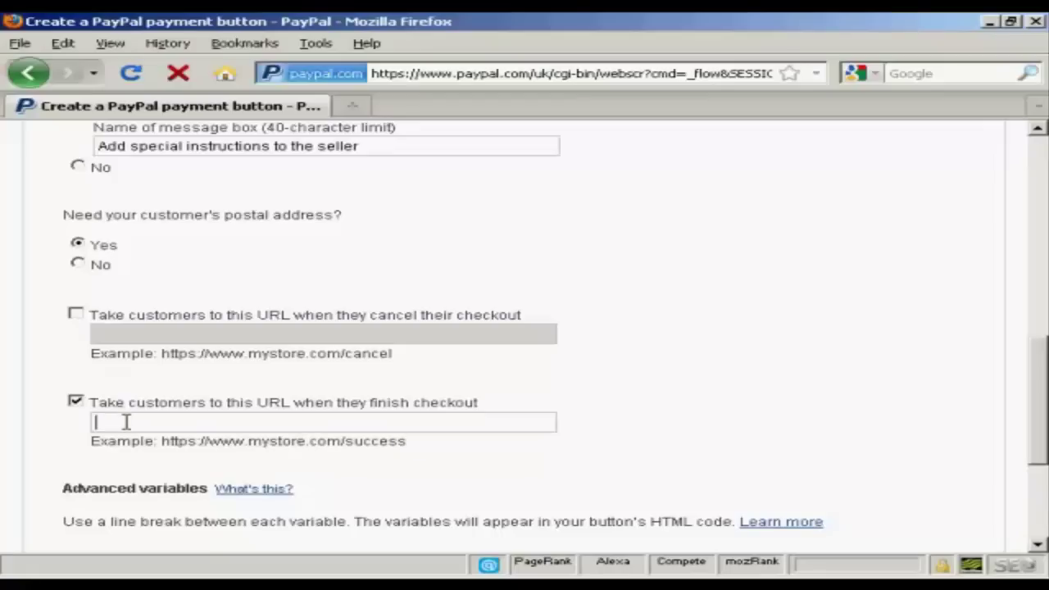
text(http://www.mysi)
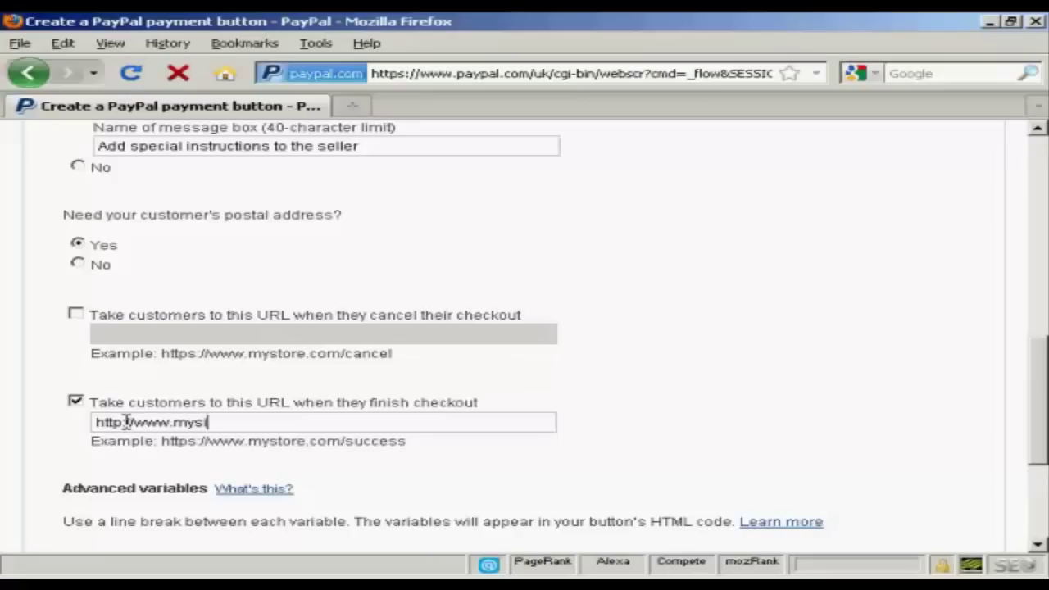
text(te.com/do)
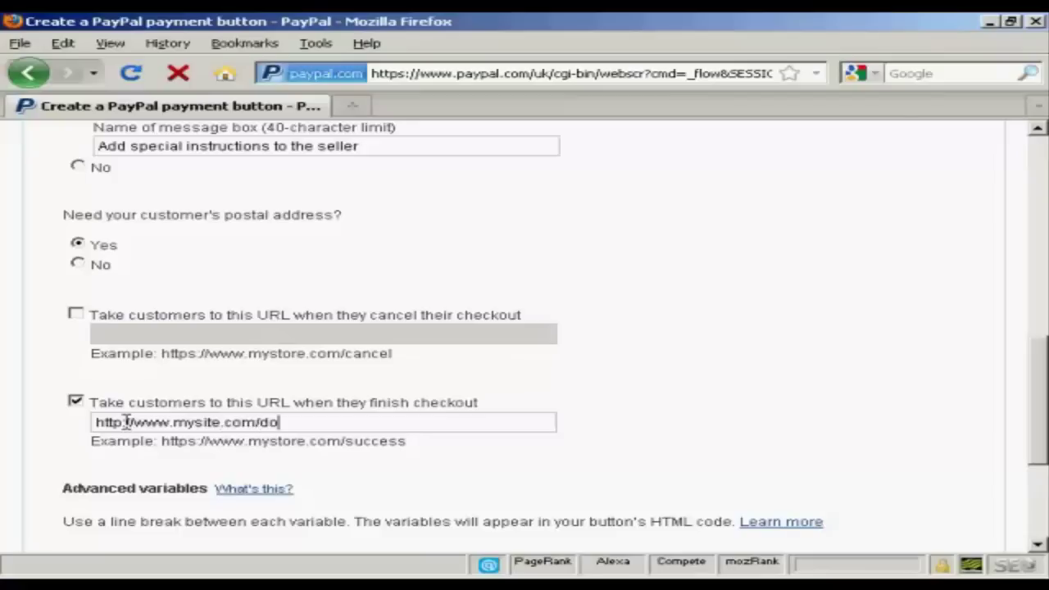
text(wnload)
drag(1040, 367, 1041, 442)
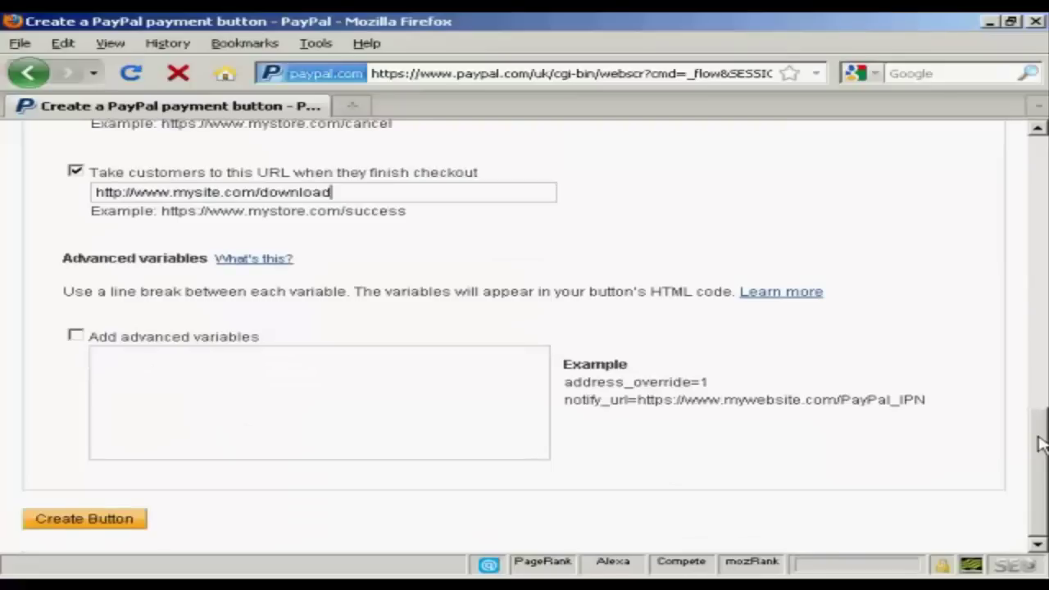
click(90, 532)
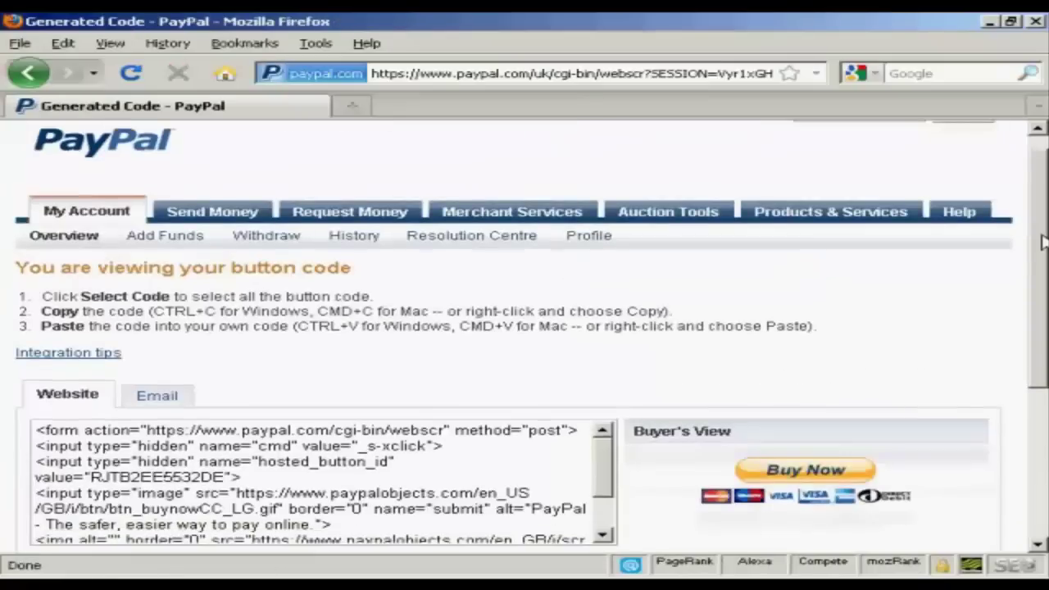
Review the generated website code and the email version of the button's link
scroll(1042, 242, down, 2)
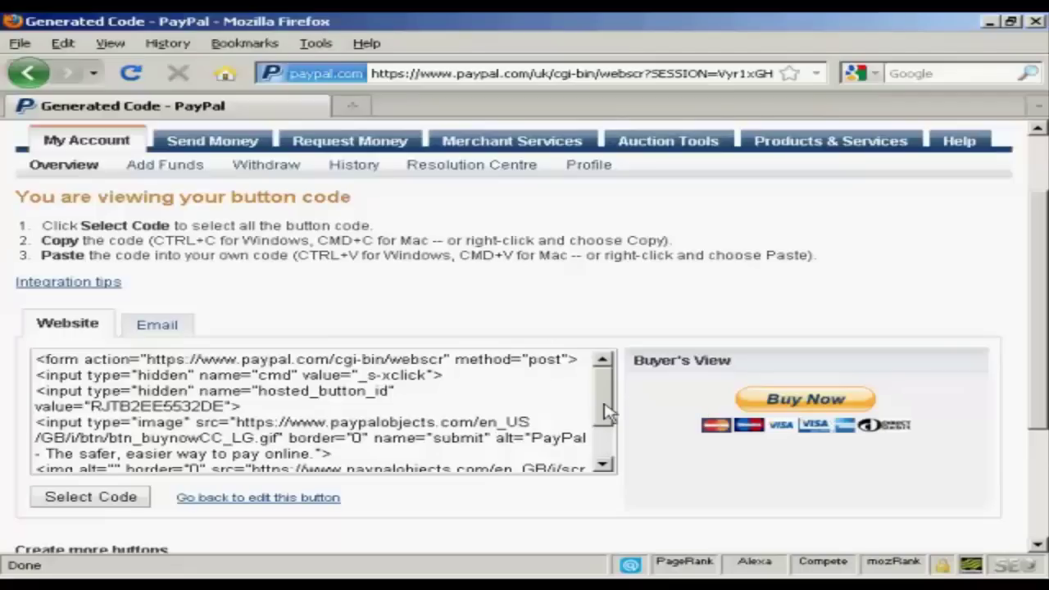
scroll(606, 407, down, 2)
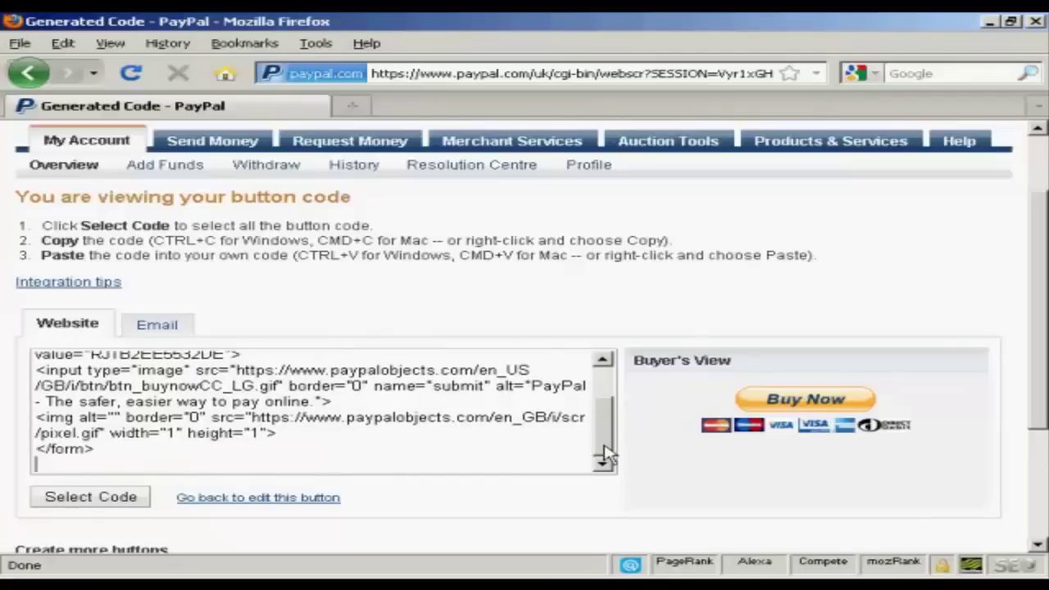
scroll(606, 393, up, 2)
click(157, 324)
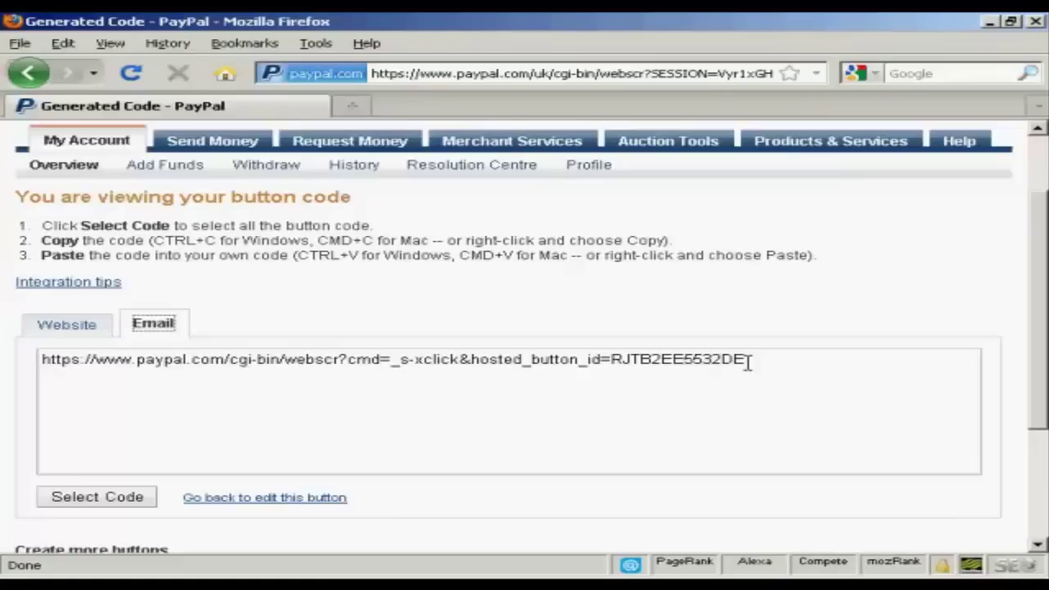
click(69, 331)
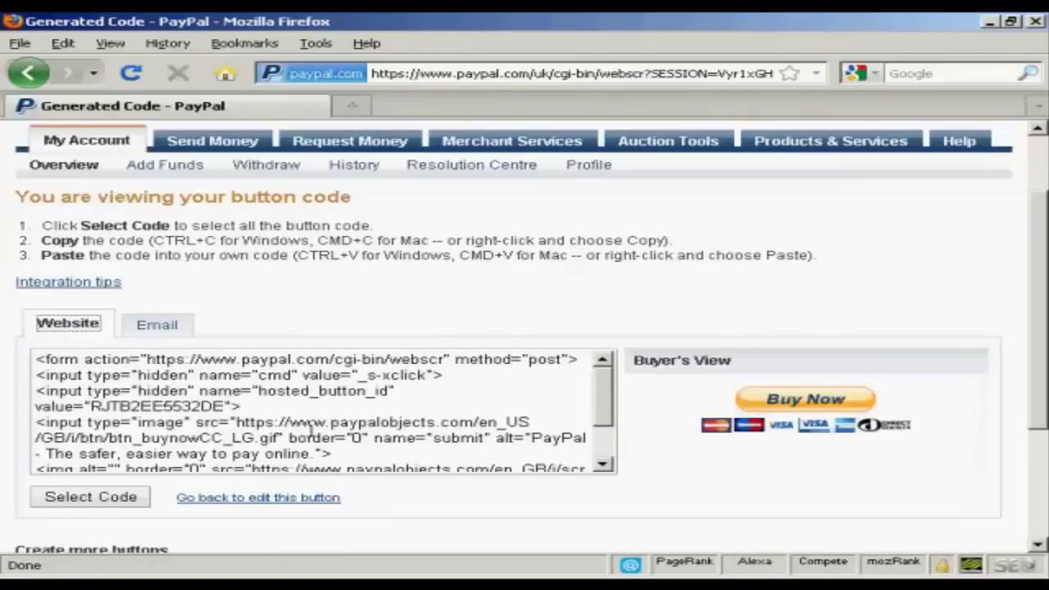
Select all of the button's website code and copy it
click(111, 503)
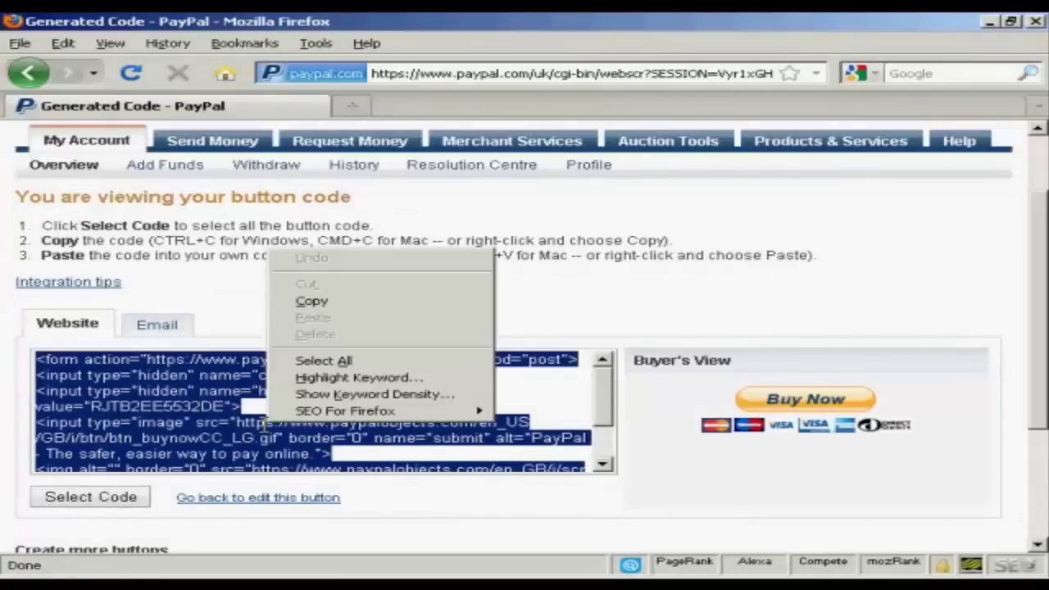
click(329, 301)
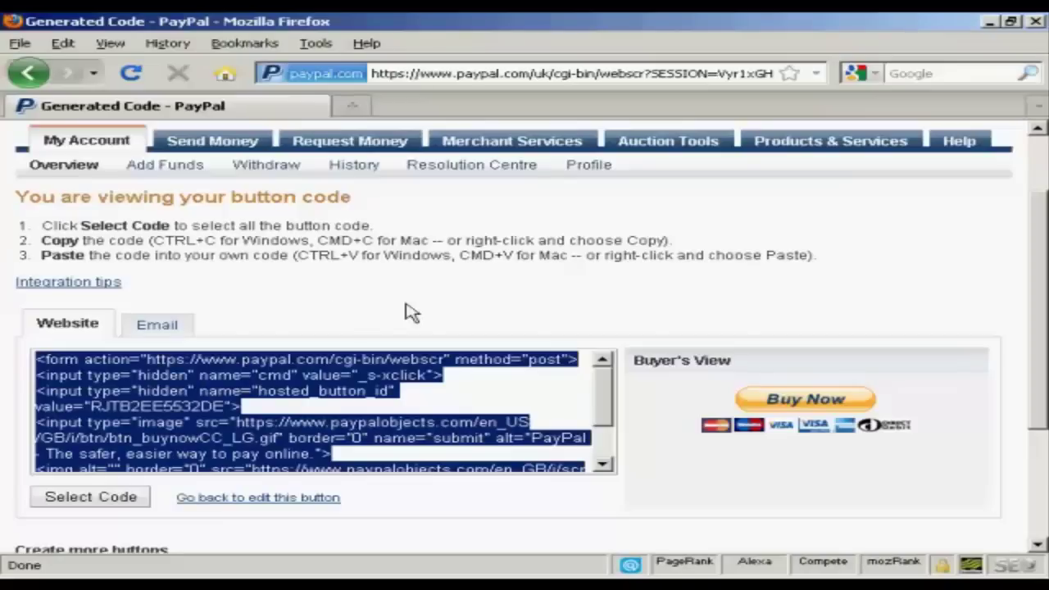
drag(1042, 295, 1040, 201)
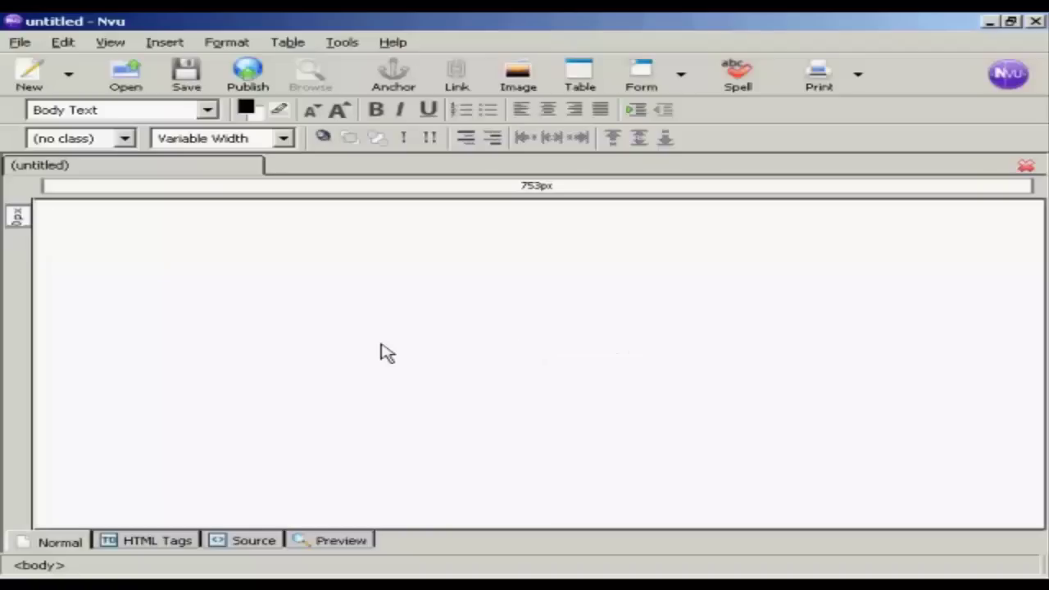
Switch to Nvu and insert the copied button code as HTML into the blank untitled page
click(164, 43)
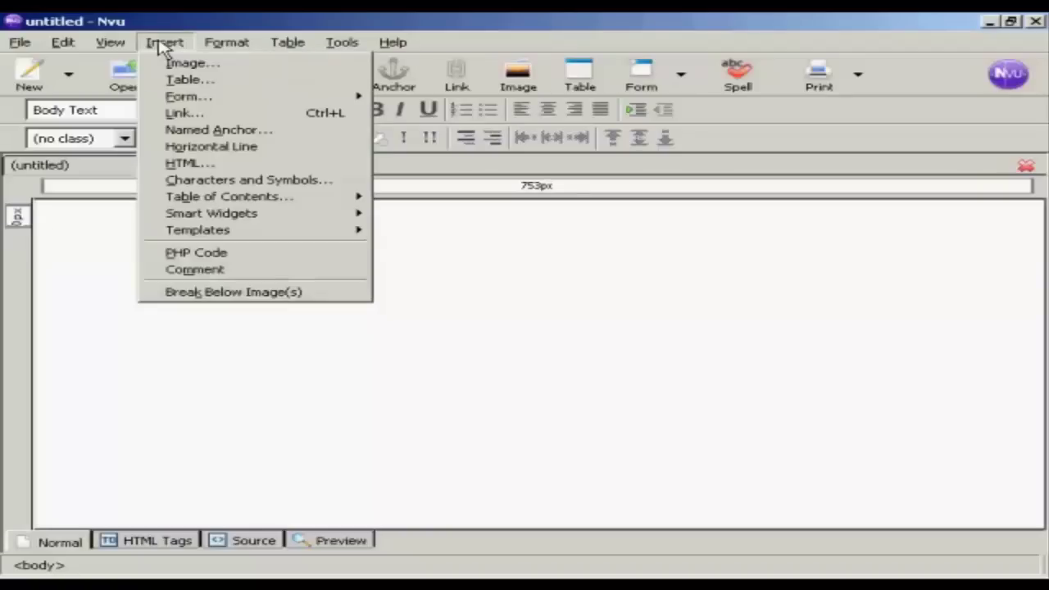
click(197, 163)
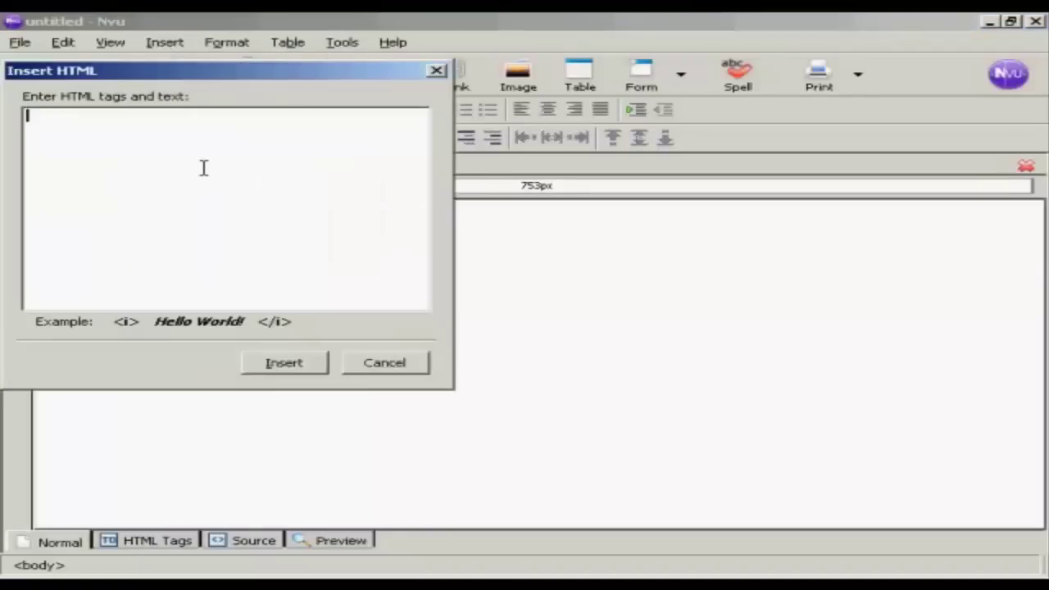
key(ctrl+v)
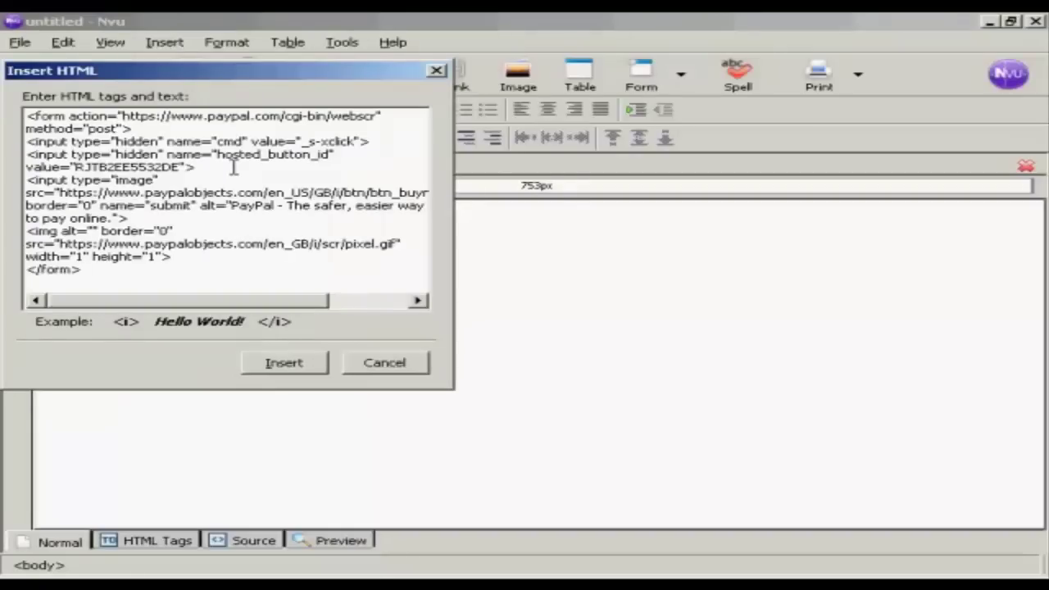
click(288, 370)
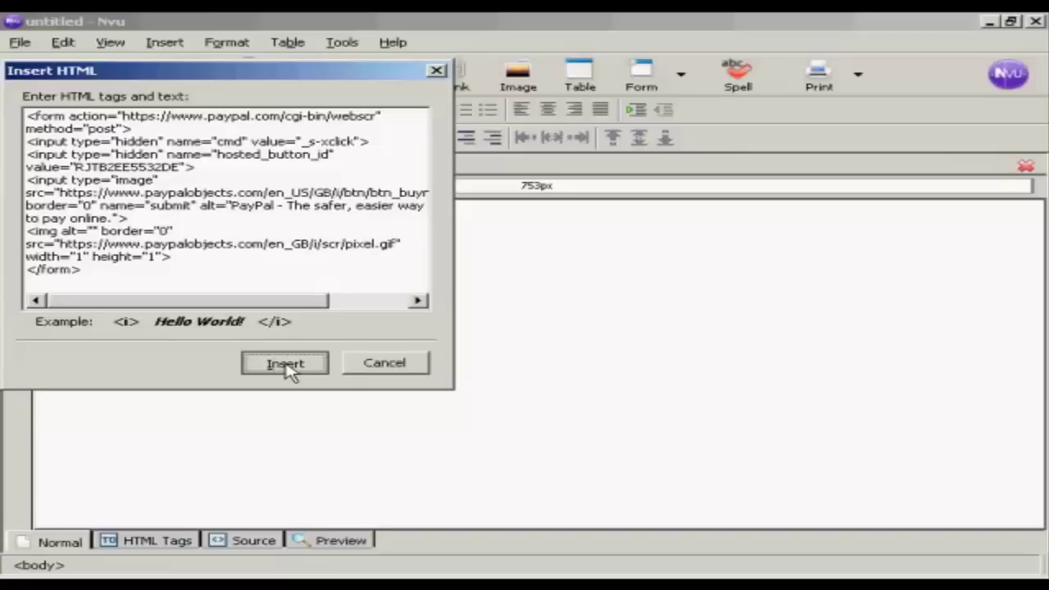